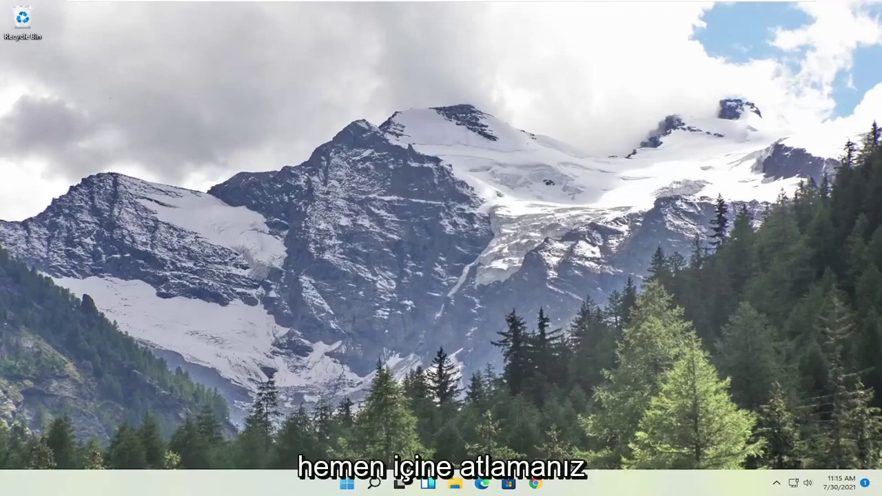
Search Start for cmd and launch Command Prompt as administrator
click(347, 483)
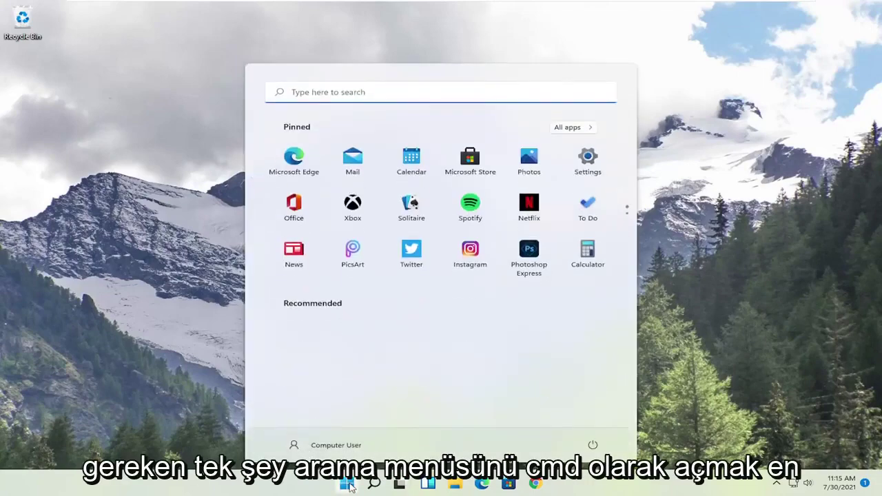
text(cmd)
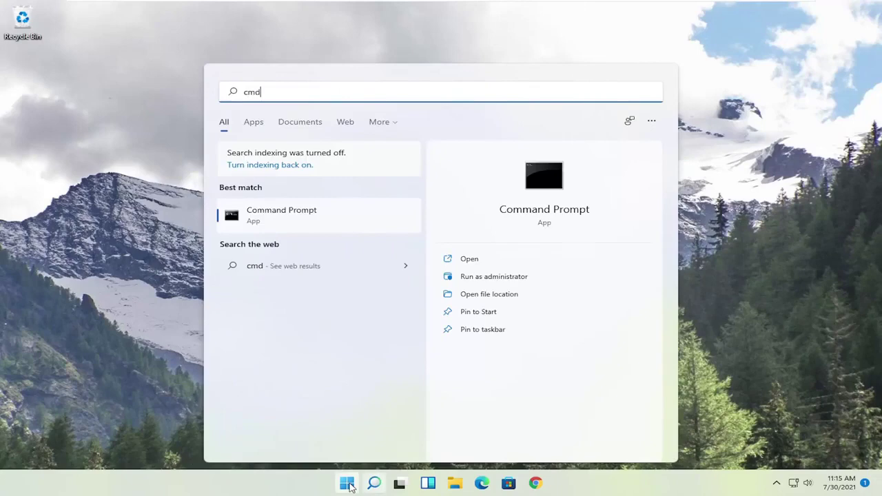
right_click(275, 218)
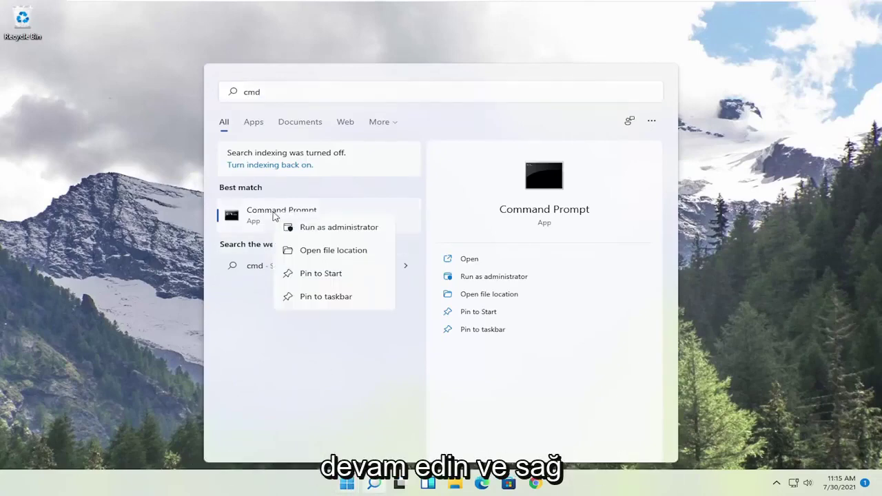
click(321, 229)
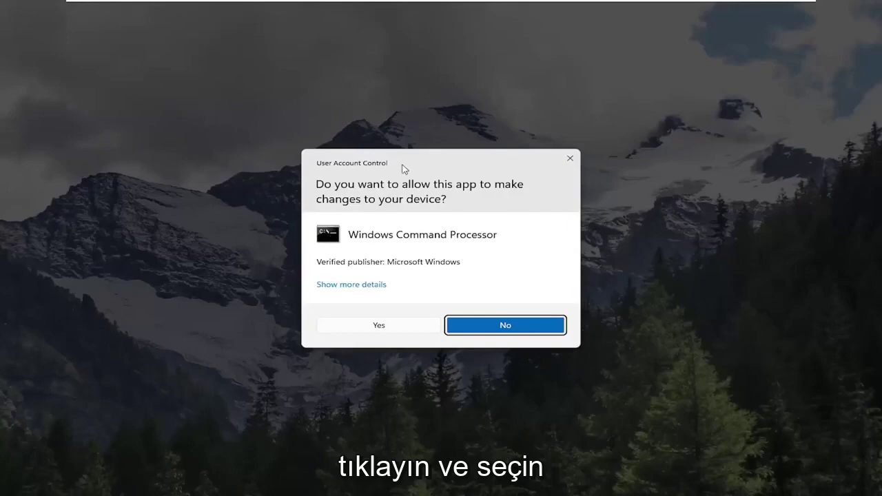
Approve the UAC prompt and run netsh winsock reset in the admin Command Prompt
click(380, 332)
drag(339, 86, 374, 92)
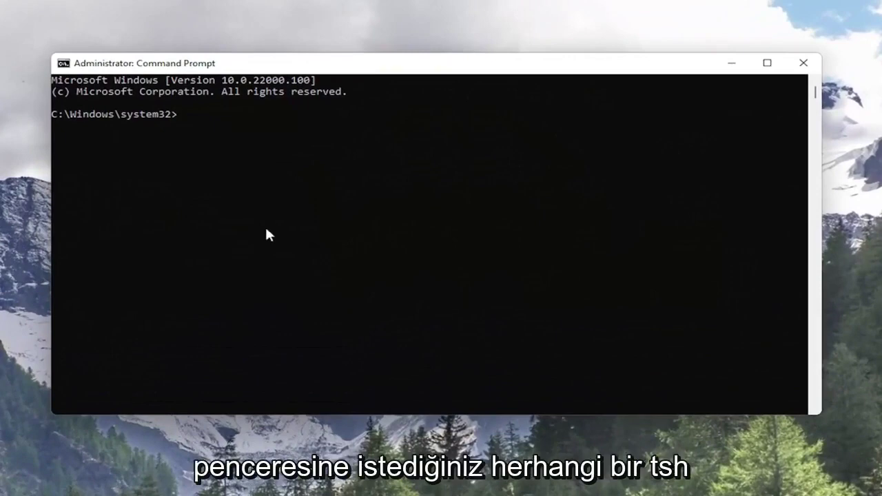
text(netsh winso)
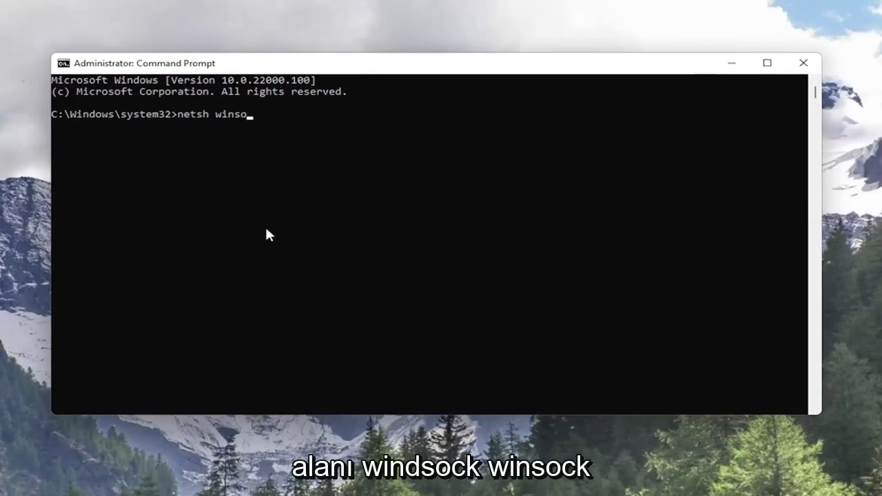
text(ck reset)
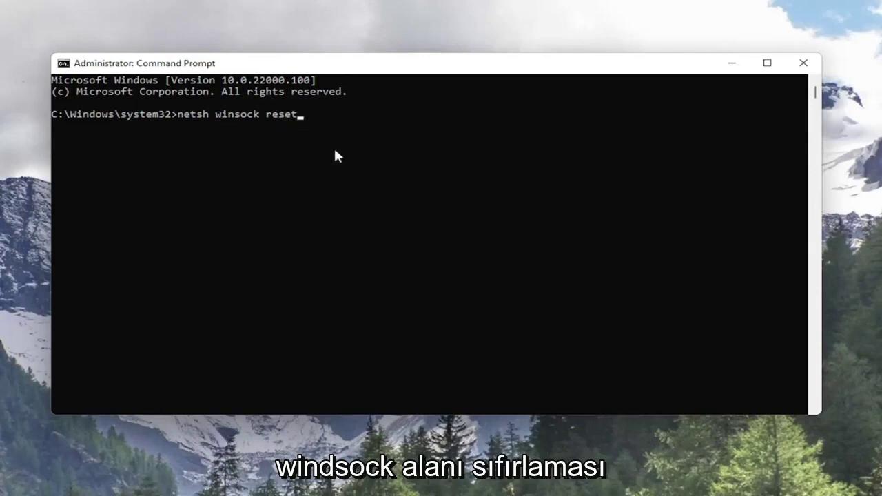
key(Return)
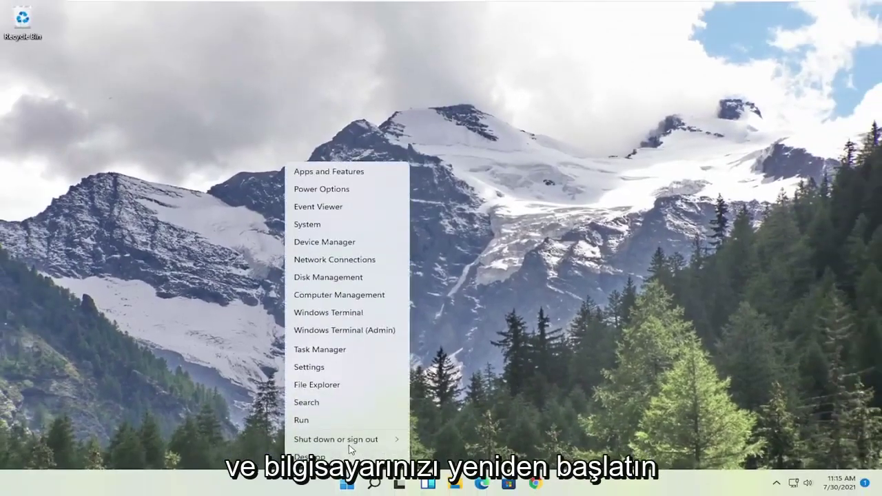
Restart the PC to finish the Winsock reset, then open Device Manager via Start search
mouse_move(349, 441)
click(424, 460)
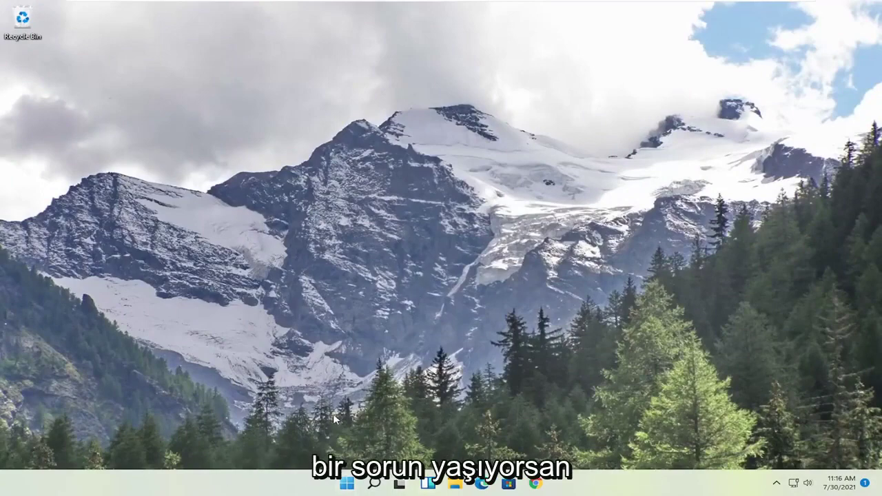
click(348, 483)
text(dev)
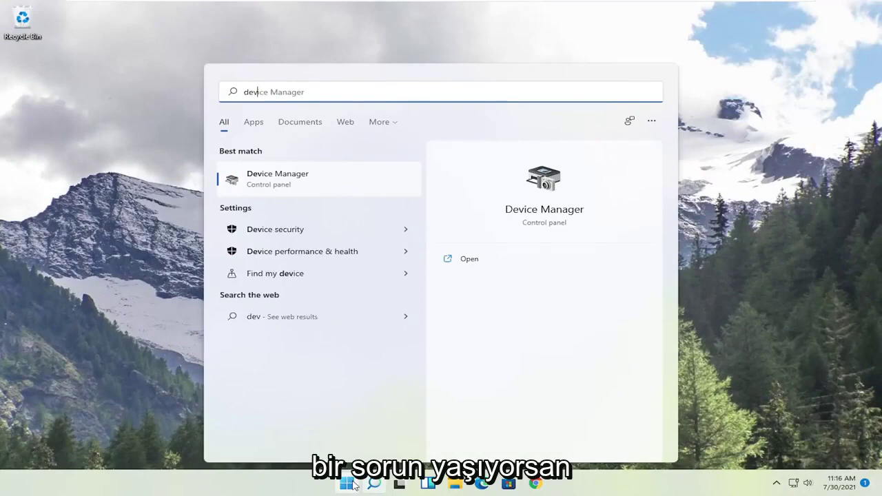
text(ice manager)
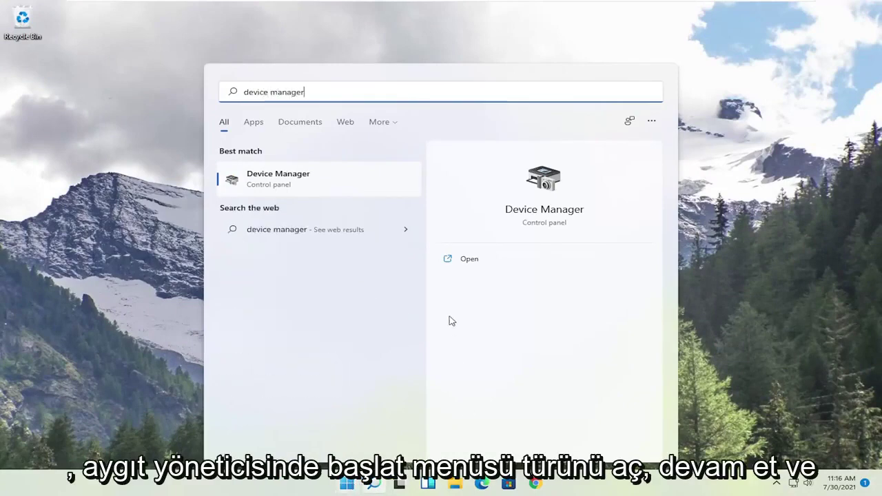
click(297, 178)
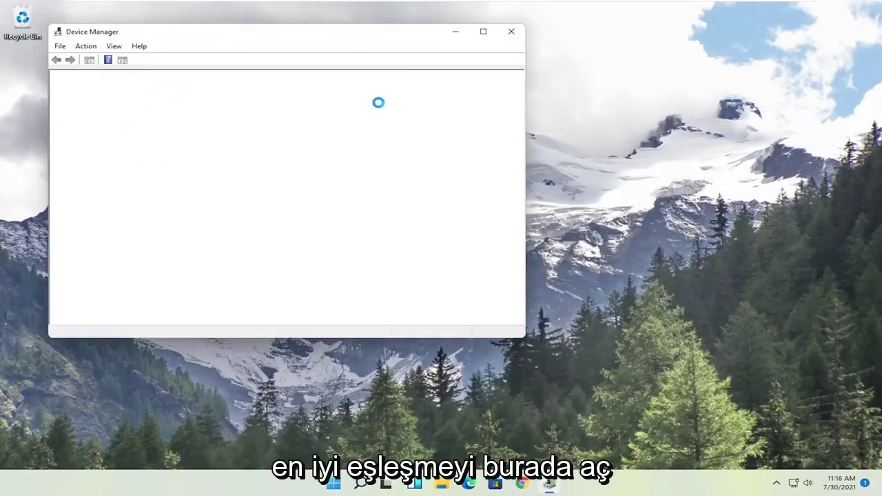
Uninstall the Intel(R) 82574L Gigabit Network Connection under Network adapters
drag(355, 38, 537, 59)
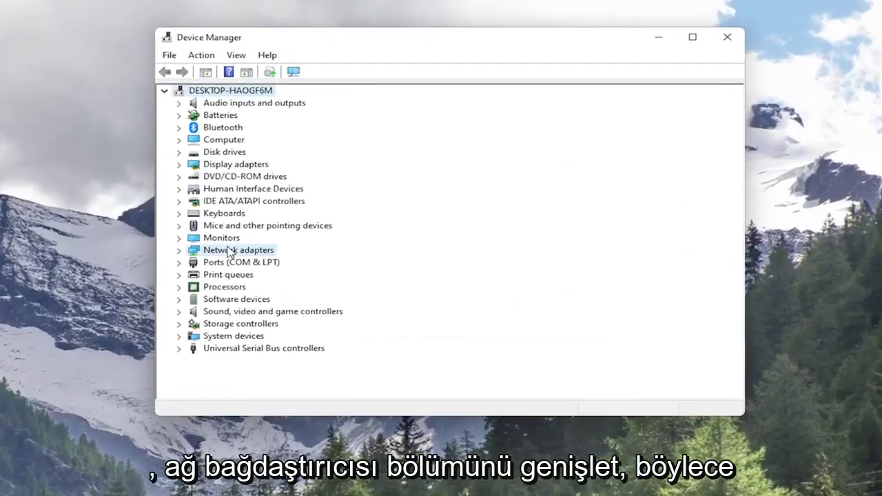
double_click(229, 251)
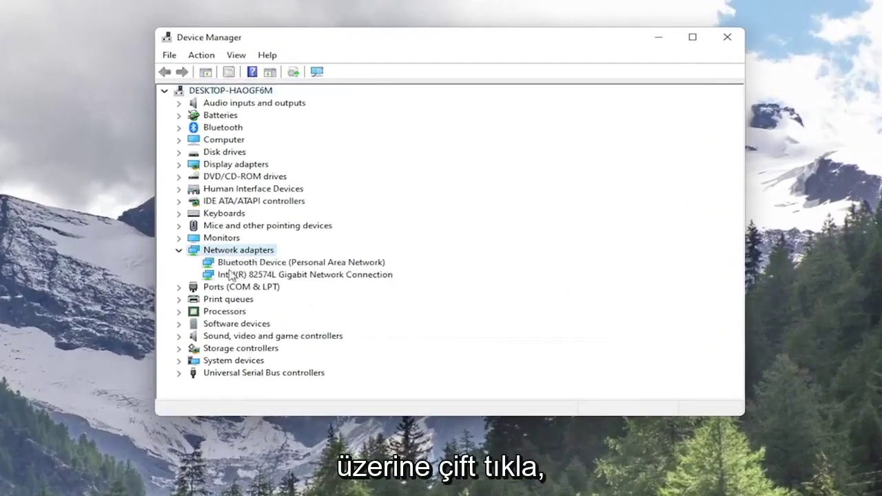
click(231, 275)
right_click(260, 281)
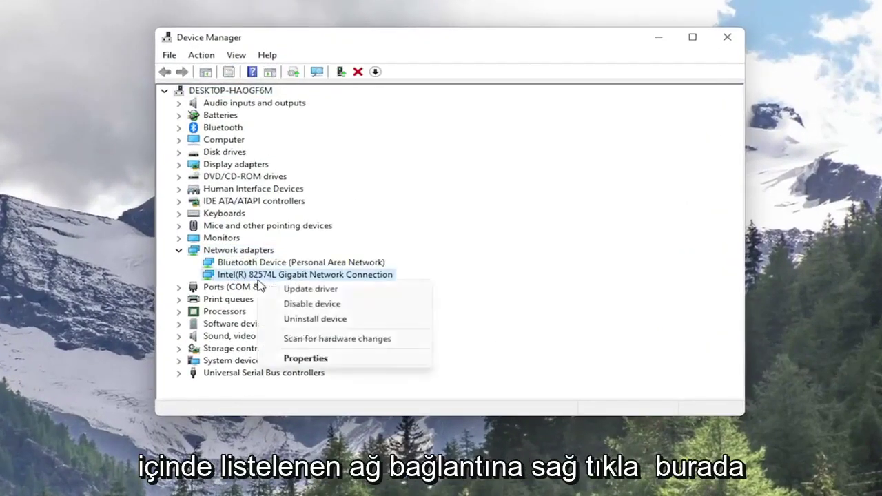
click(298, 321)
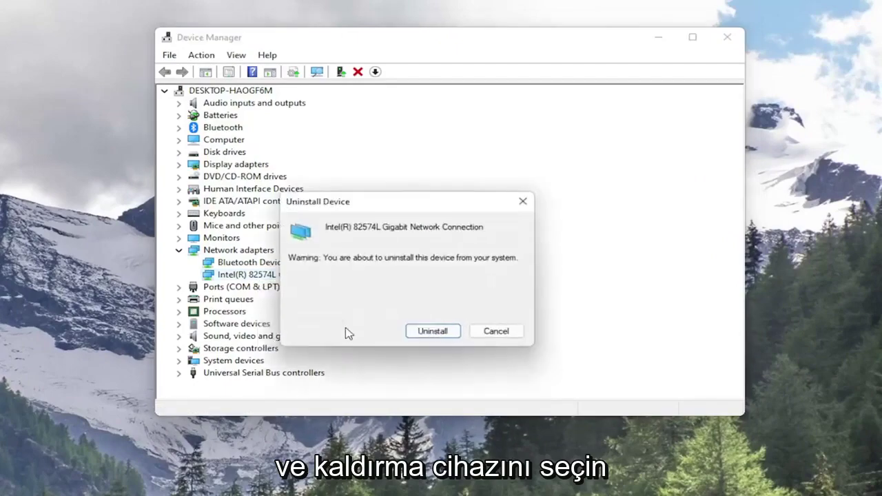
click(429, 333)
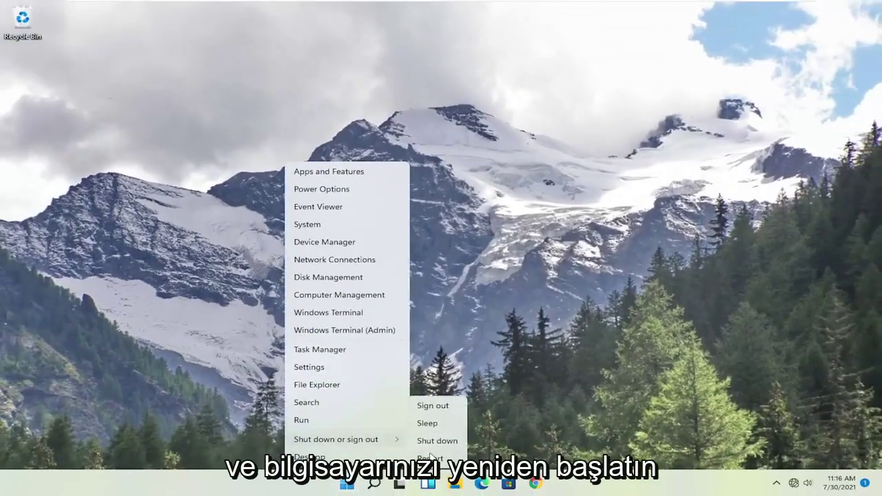
Restart Windows so the uninstalled network adapter gets reinstalled
click(431, 457)
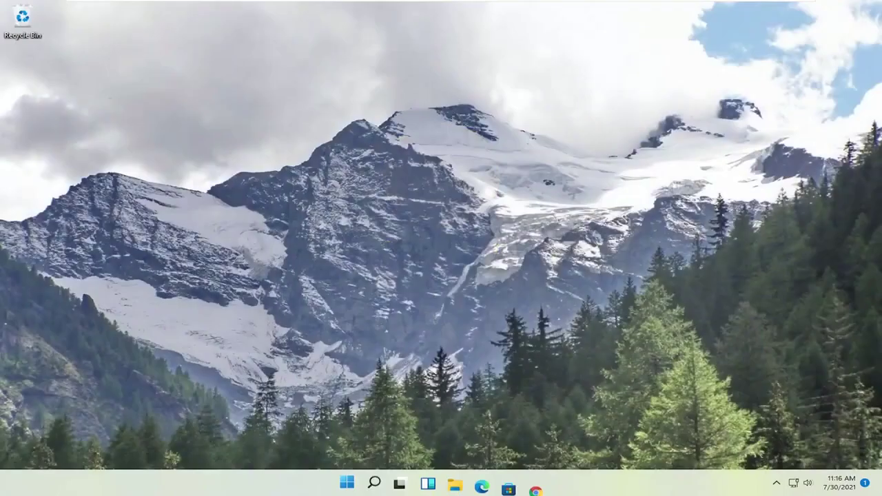
Set the system volume to 0 in quick settings and return to the desktop
click(806, 483)
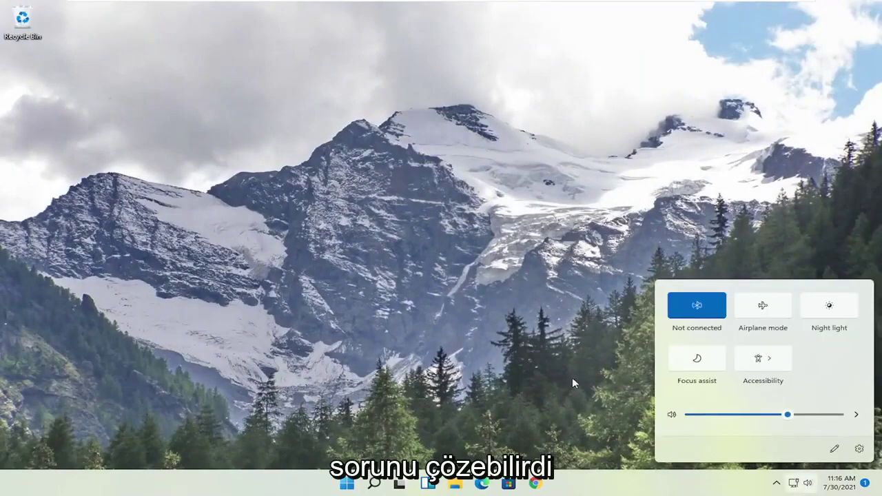
click(682, 416)
click(444, 356)
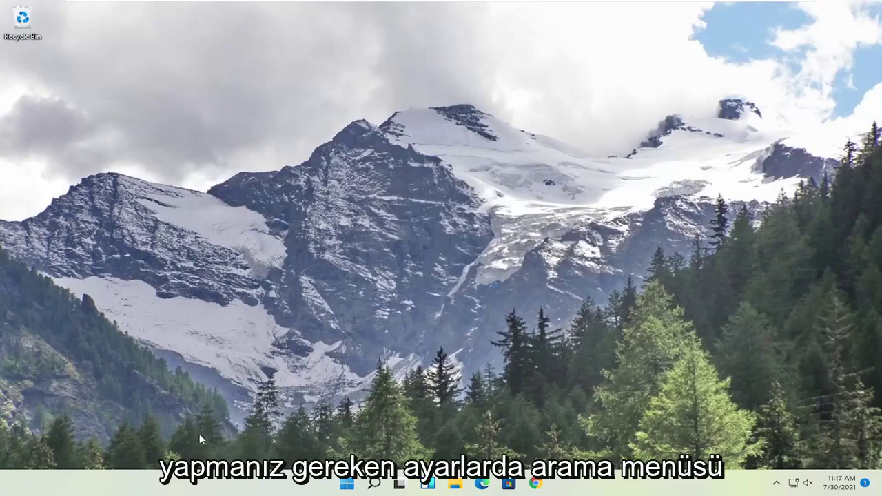
Search Start for 'settings' and launch the Settings app
click(348, 485)
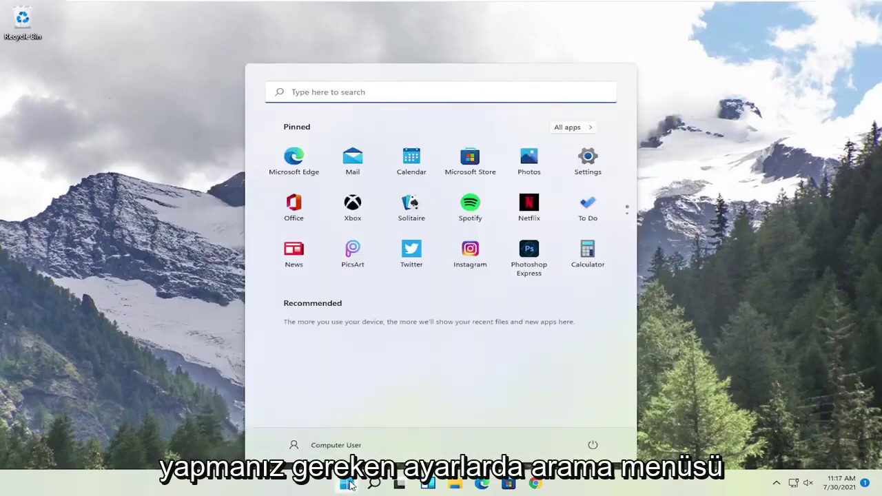
text(settings)
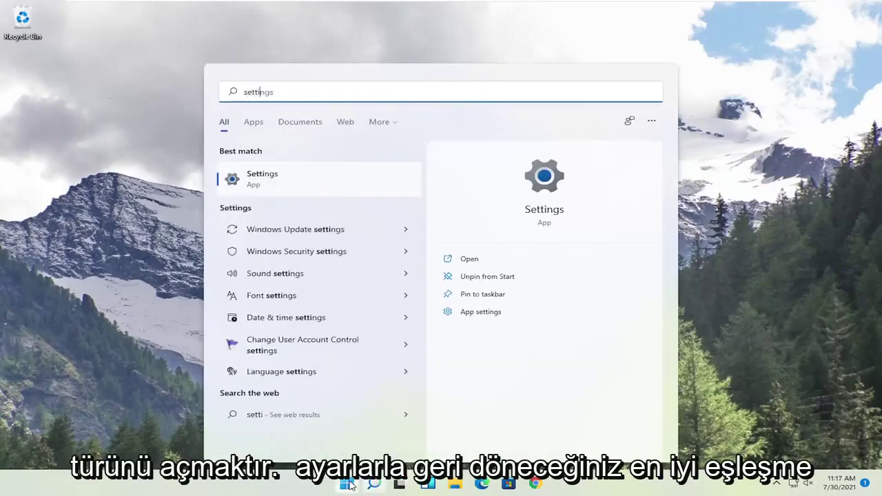
click(277, 177)
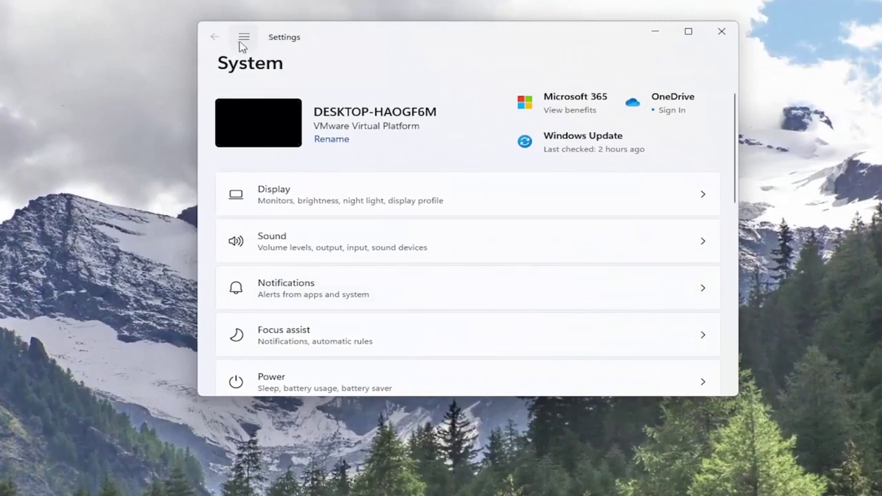
Go through Network & internet and Advanced network settings to the Network reset page
click(244, 37)
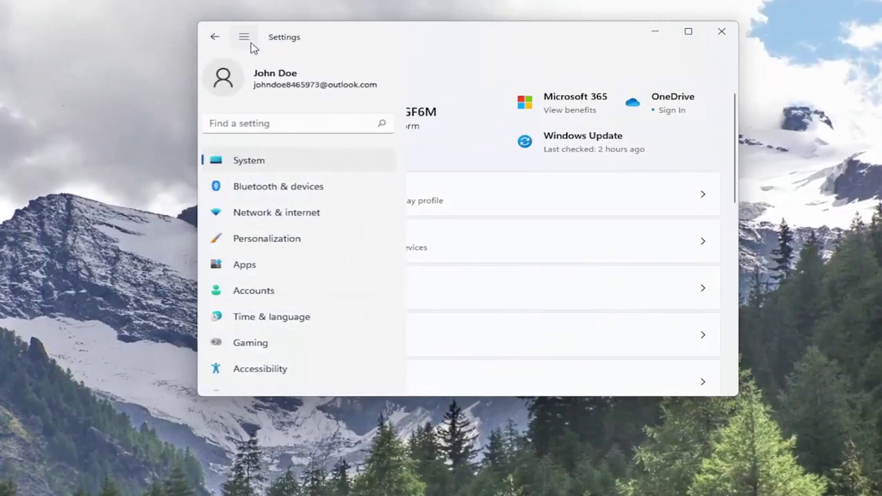
click(283, 212)
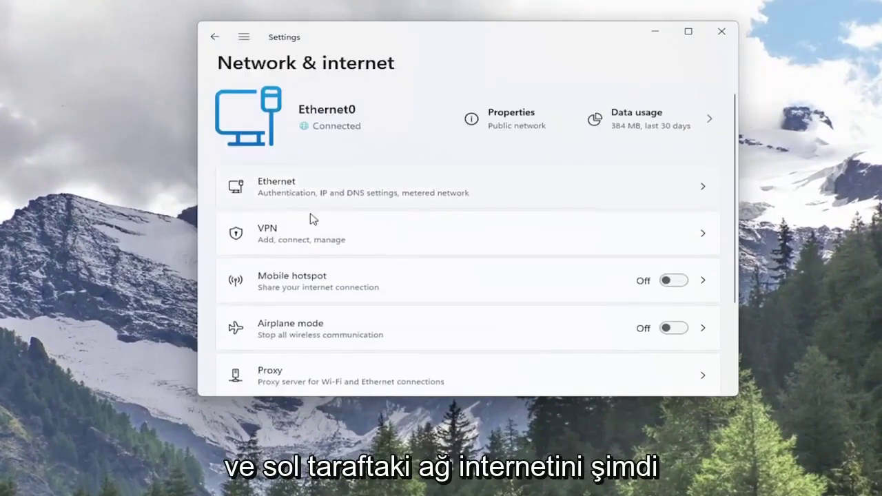
scroll(362, 225, down, 5)
click(276, 223)
scroll(253, 239, up, 1)
scroll(276, 237, down, 1)
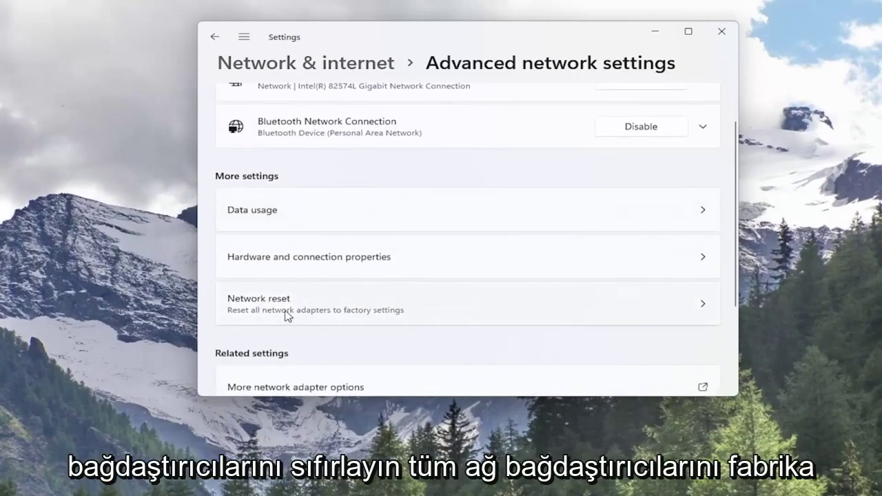
click(320, 318)
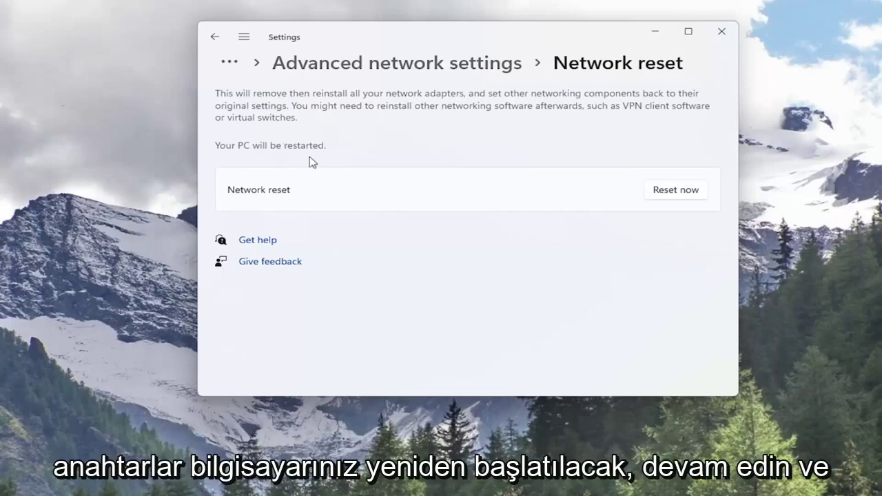
Confirm Reset now for all network adapters, scheduling a shutdown in 5 minutes
click(683, 198)
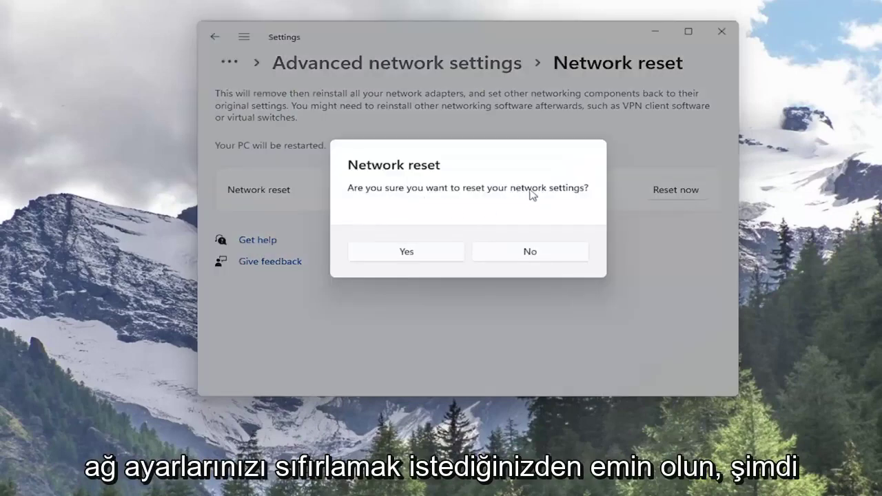
click(425, 259)
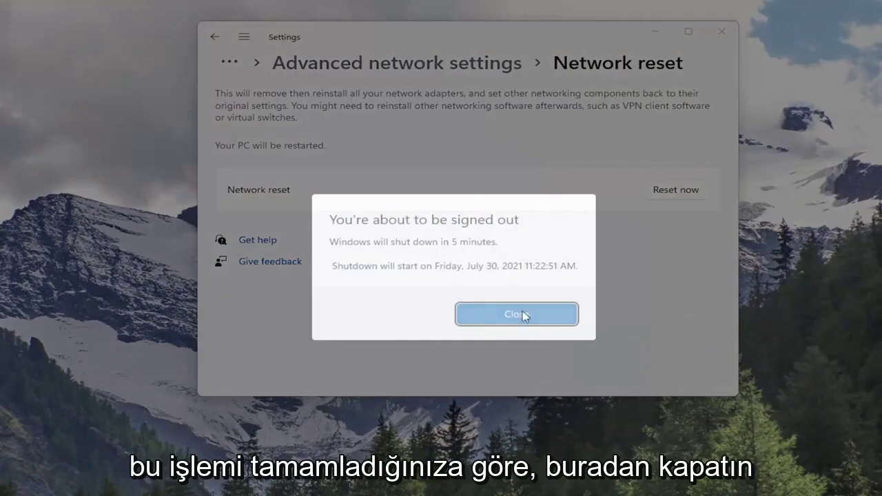